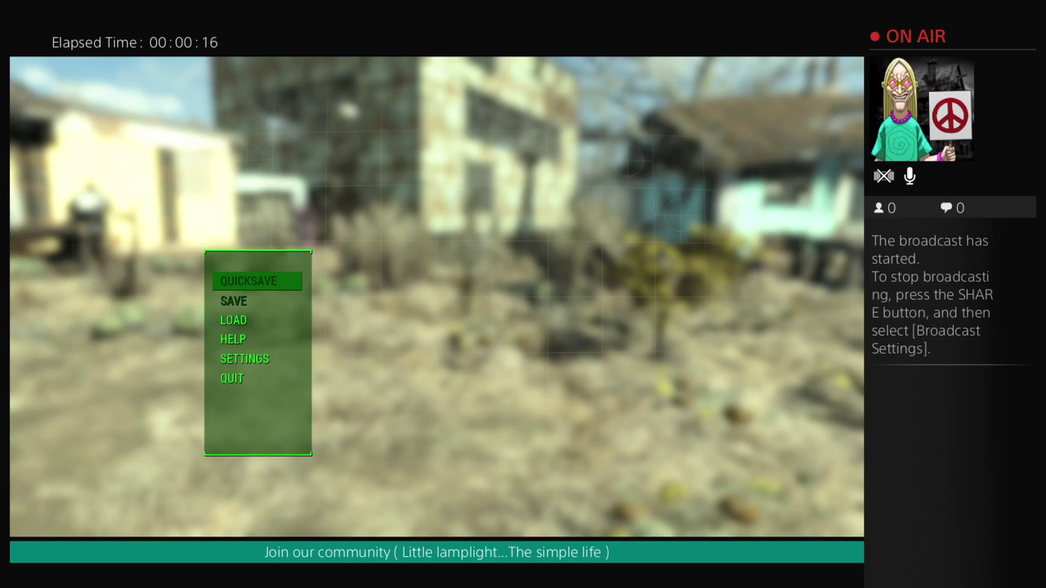
pyautogui.press('Escape')
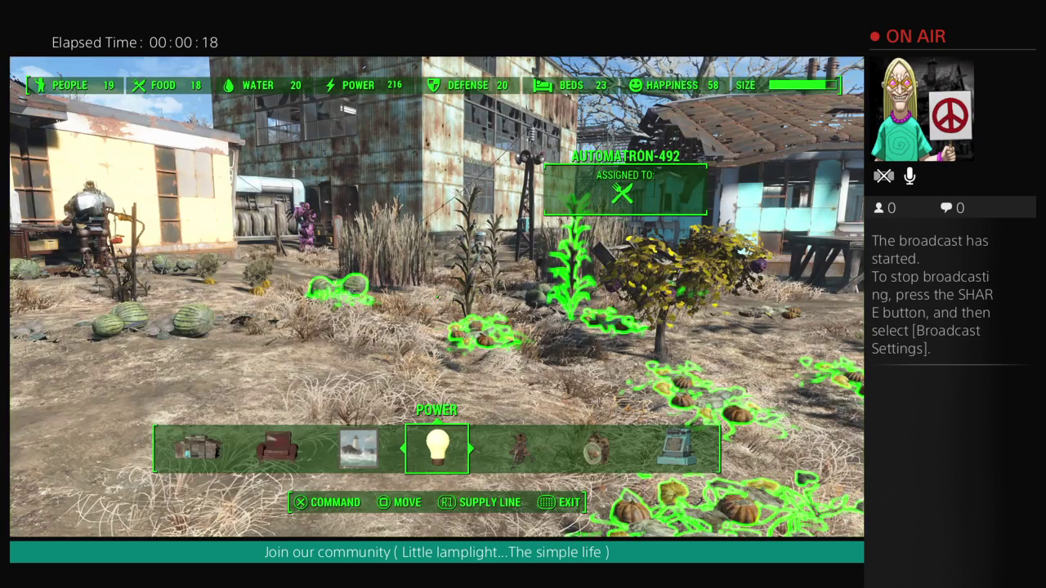